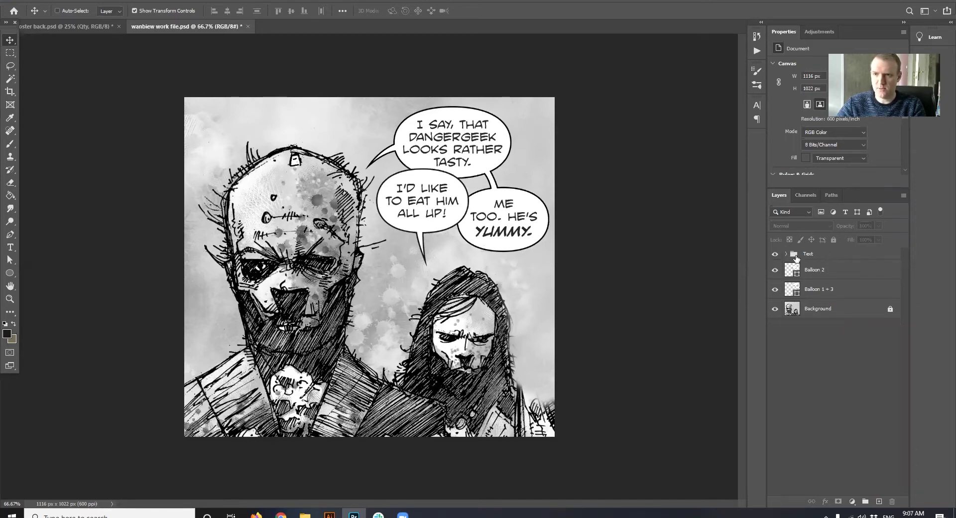
# Hide the Text group and the Balloon 2 layer, leaving only Balloon 1 + 3 visible
pyautogui.click(776, 255)
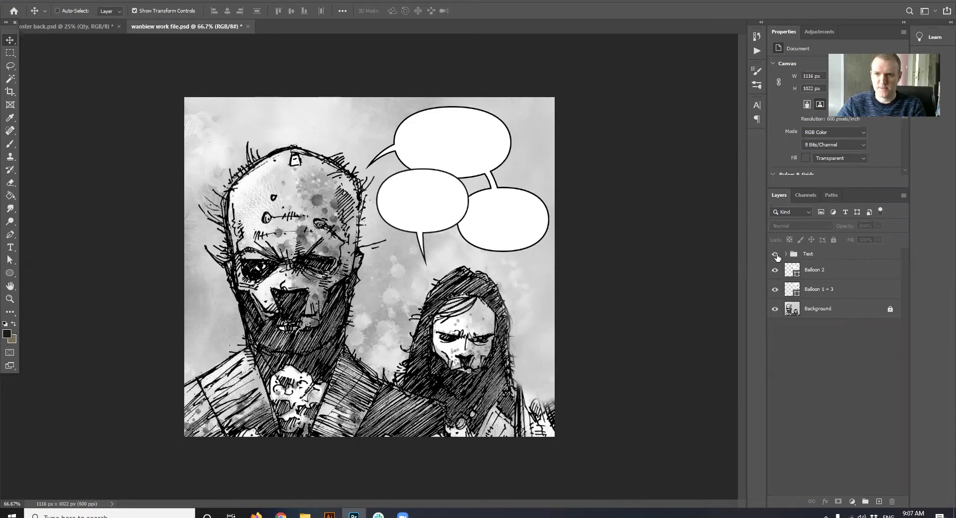
pyautogui.click(776, 255)
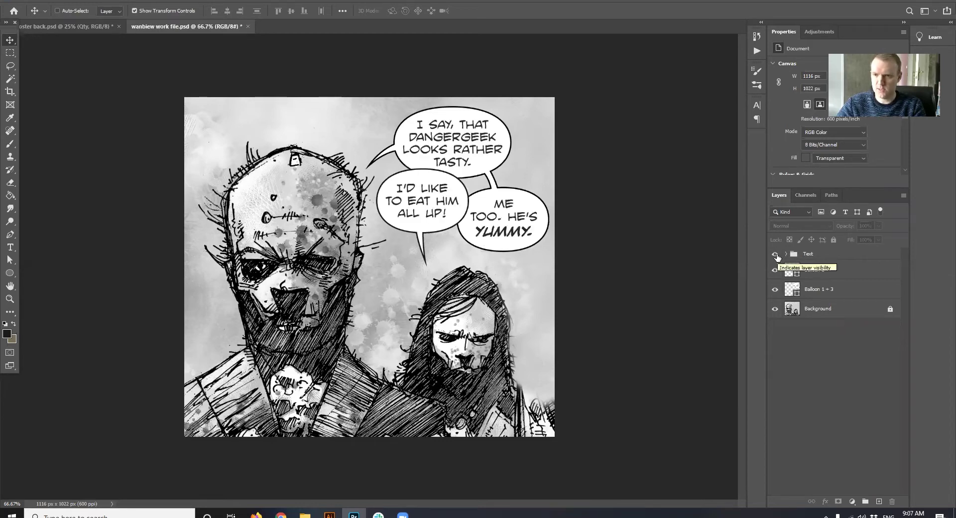
pyautogui.click(775, 256)
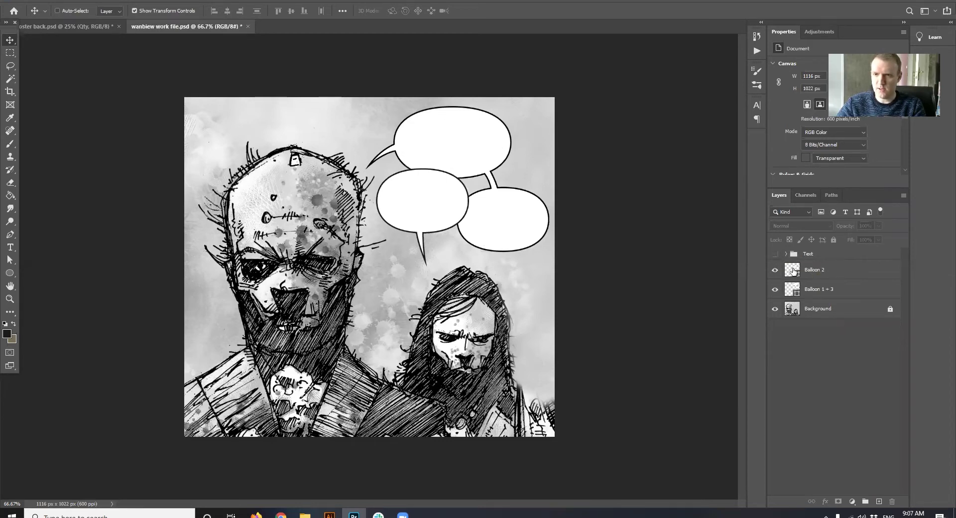
pyautogui.click(776, 271)
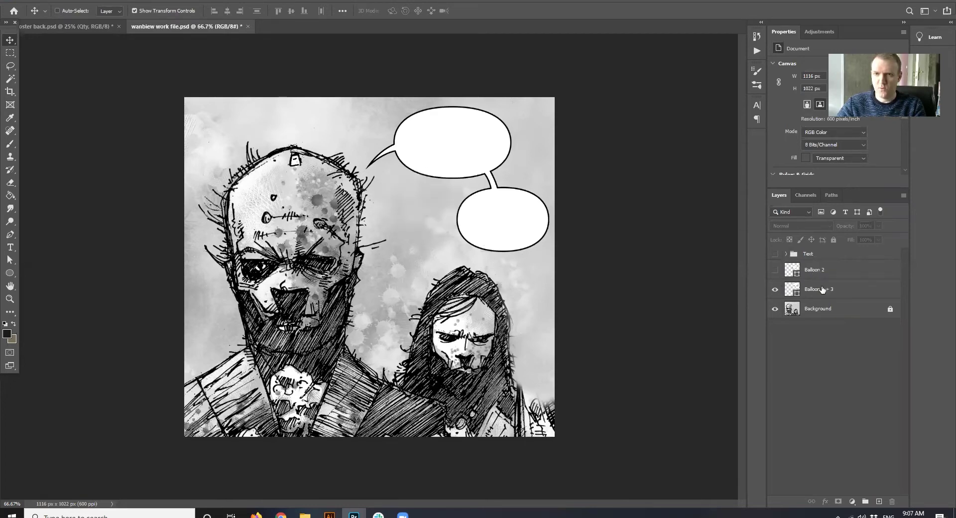
# Make Balloon 2 and the Text group visible again, and move Balloon 1 + 3 above Balloon 2
pyautogui.click(851, 288)
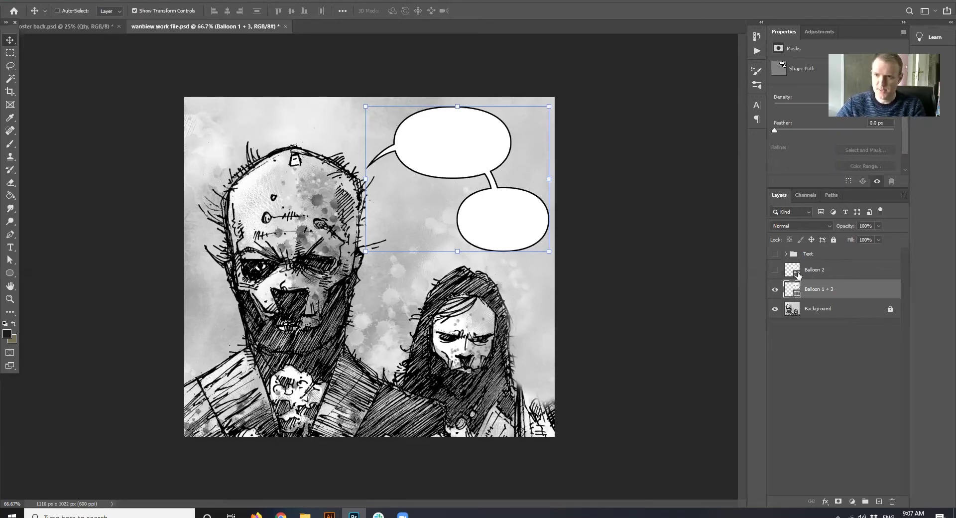
pyautogui.click(775, 270)
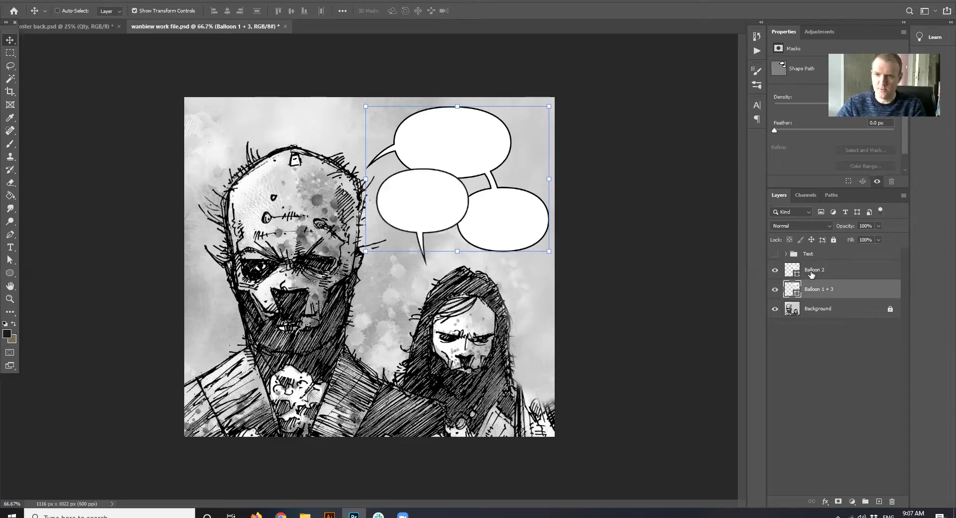
pyautogui.click(810, 274)
pyautogui.click(774, 255)
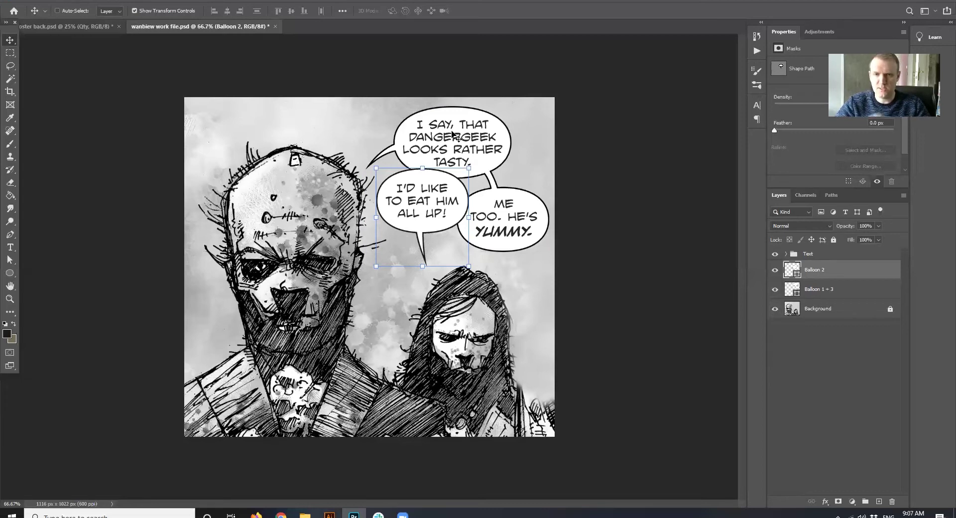
pyautogui.moveTo(819, 289); pyautogui.dragTo(826, 299)
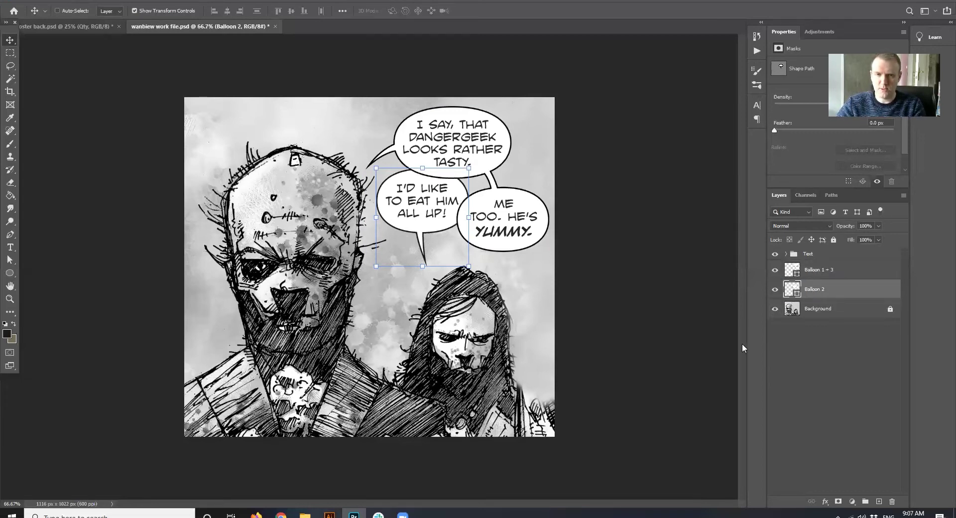
# Move Balloon 2 back above Balloon 1 + 3 and hide the Text group lettering
pyautogui.keyDown('ctrl'); pyautogui.click(597, 233); pyautogui.keyUp('ctrl')
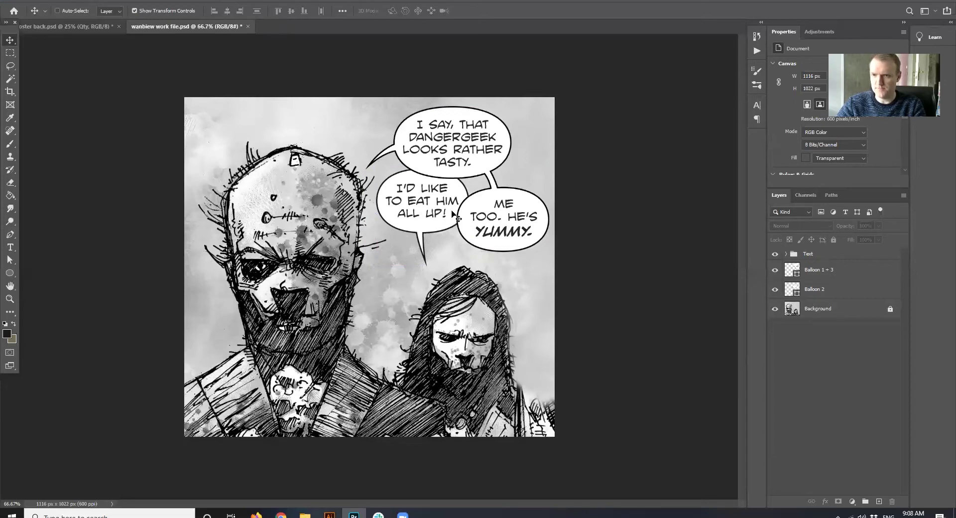
pyautogui.moveTo(800, 291); pyautogui.dragTo(797, 261)
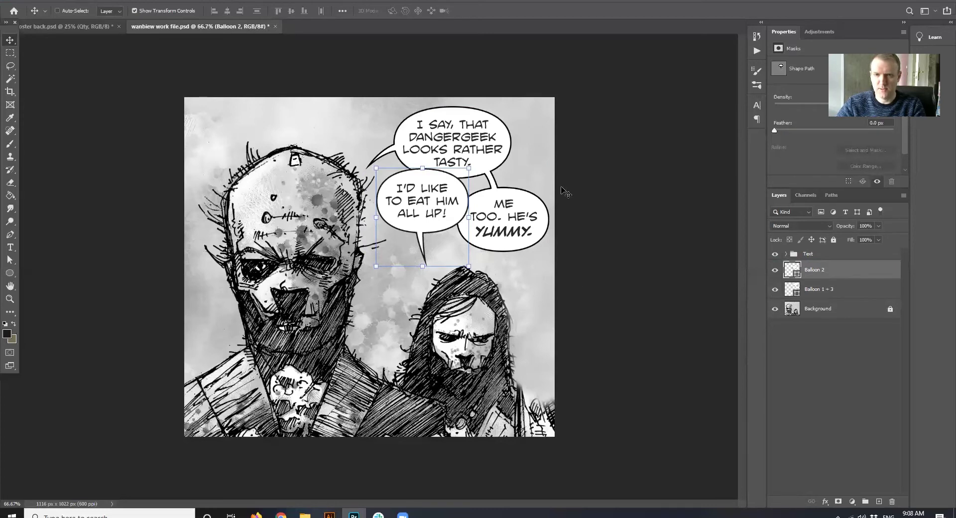
pyautogui.click(602, 188)
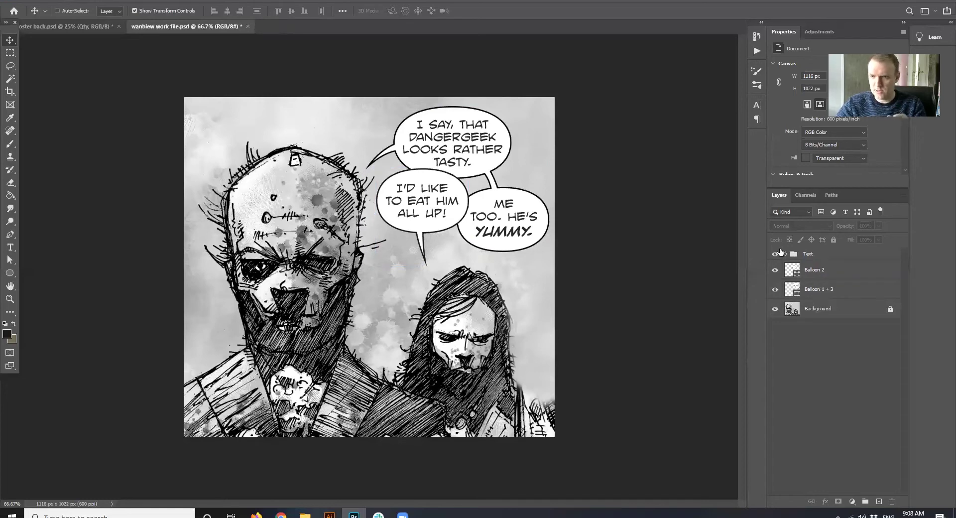
pyautogui.click(779, 253)
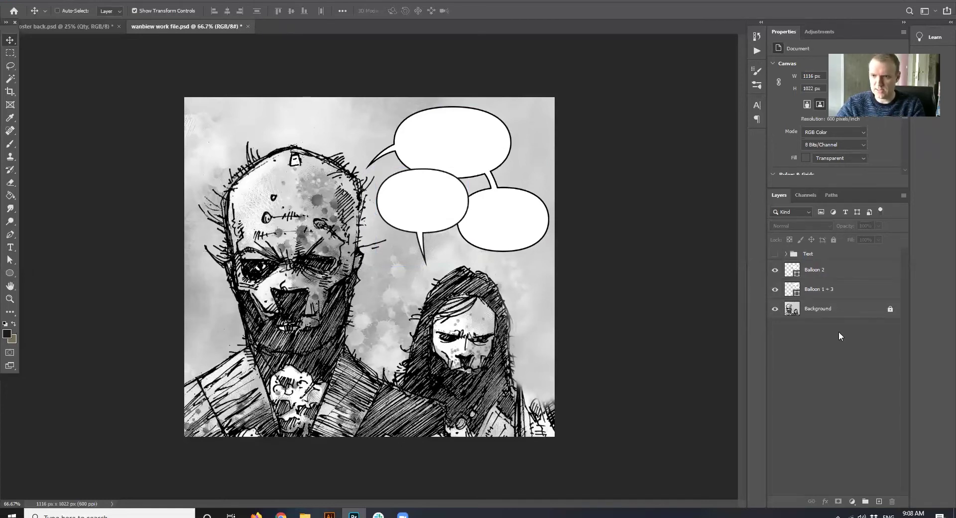
# Duplicate the Balloon 1 + 3 layer from the Layers panel menu to create Balloon 1 + 3 copy
pyautogui.click(834, 292)
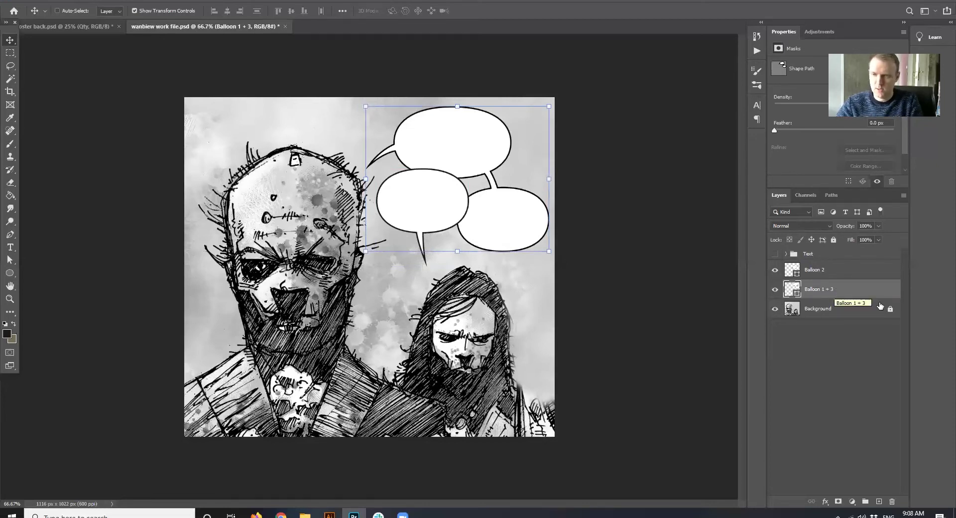
pyautogui.click(902, 196)
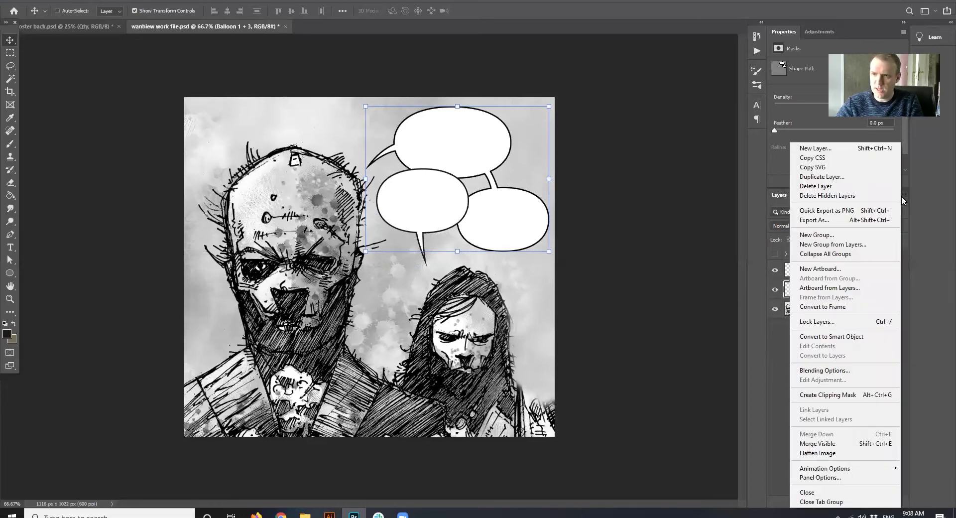
pyautogui.click(857, 179)
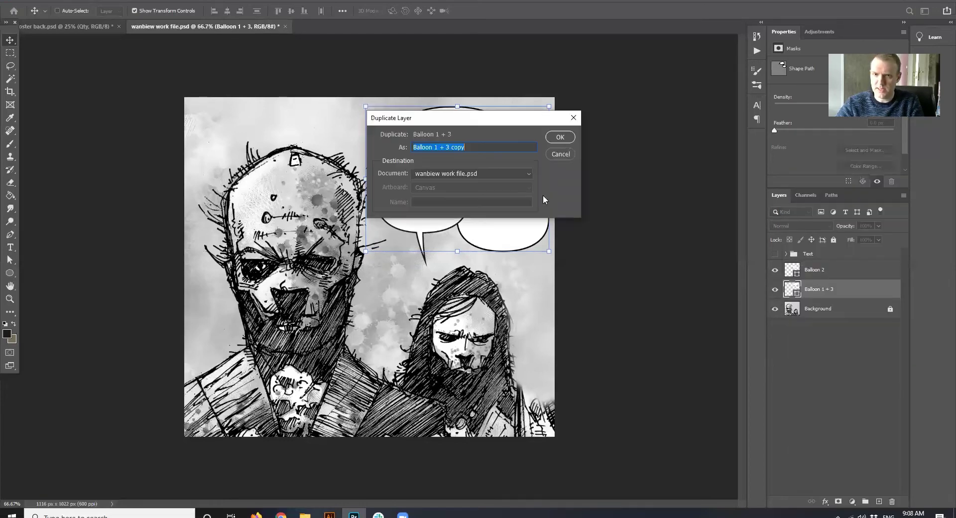
pyautogui.click(568, 137)
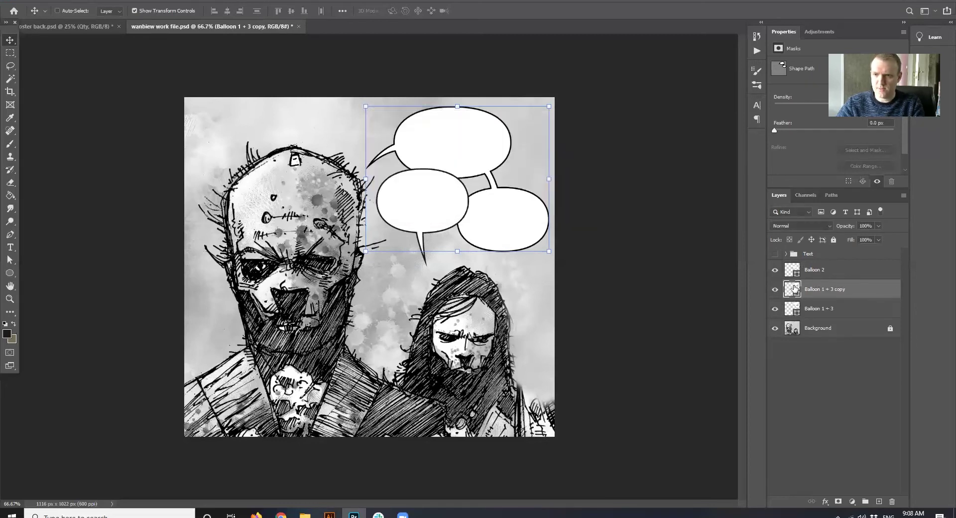
# Show Balloon 2 and the Balloon 1 + 3 copy, with the original Balloon 1 + 3 hidden
pyautogui.click(775, 270)
pyautogui.click(775, 289)
pyautogui.click(776, 308)
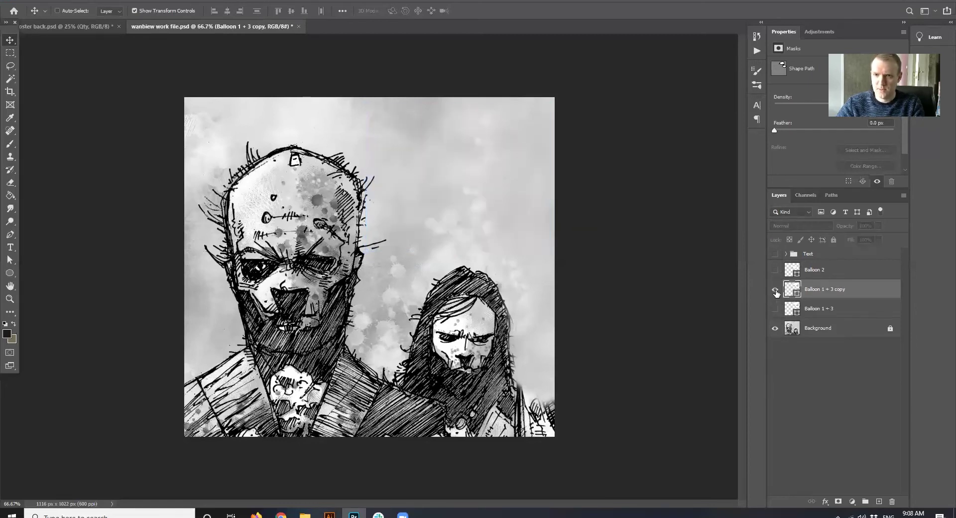
pyautogui.click(775, 289)
pyautogui.click(775, 309)
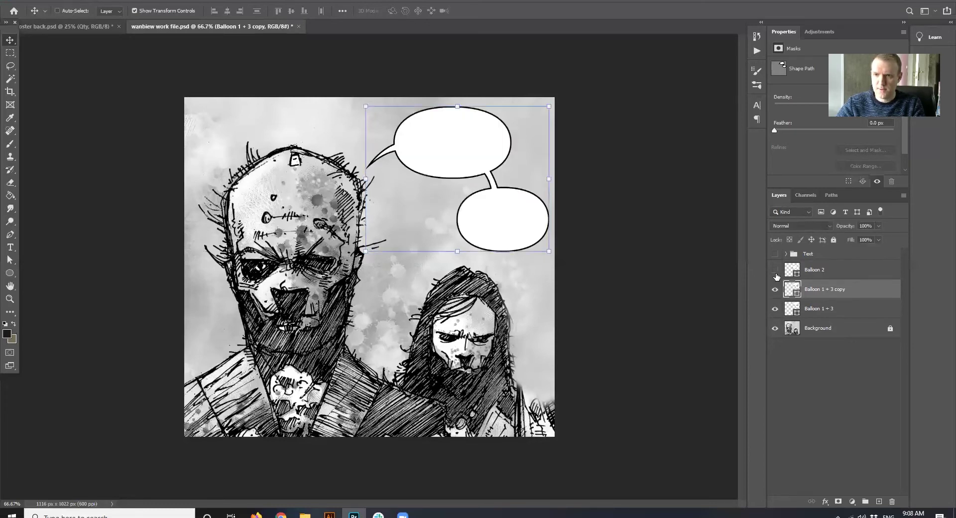
pyautogui.click(775, 270)
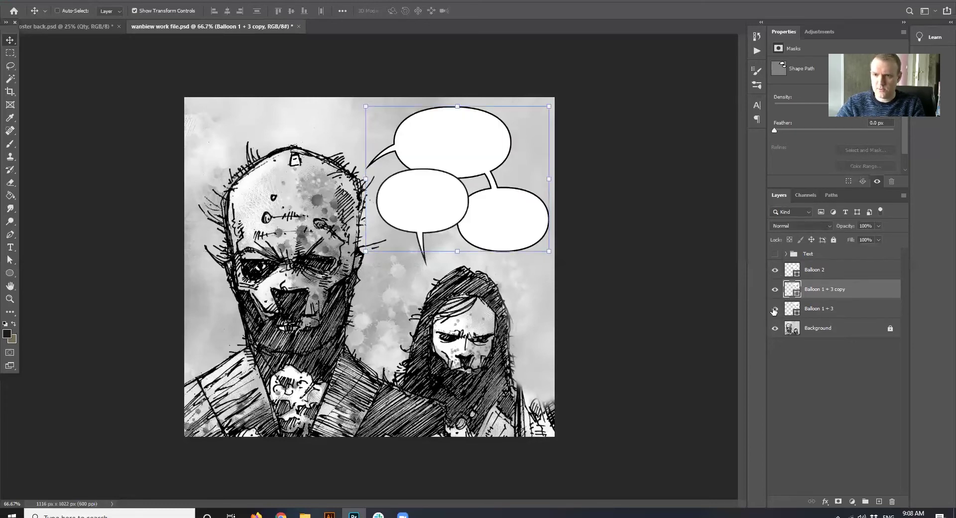
pyautogui.click(775, 309)
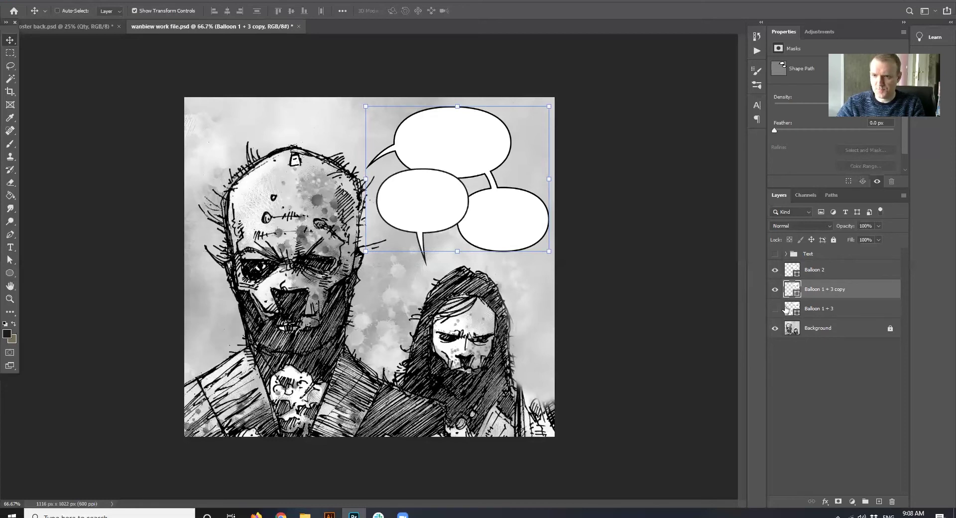
# Drag the Balloon 1 + 3 copy layer above Balloon 2 in the Layers panel
pyautogui.moveTo(824, 290); pyautogui.dragTo(829, 272)
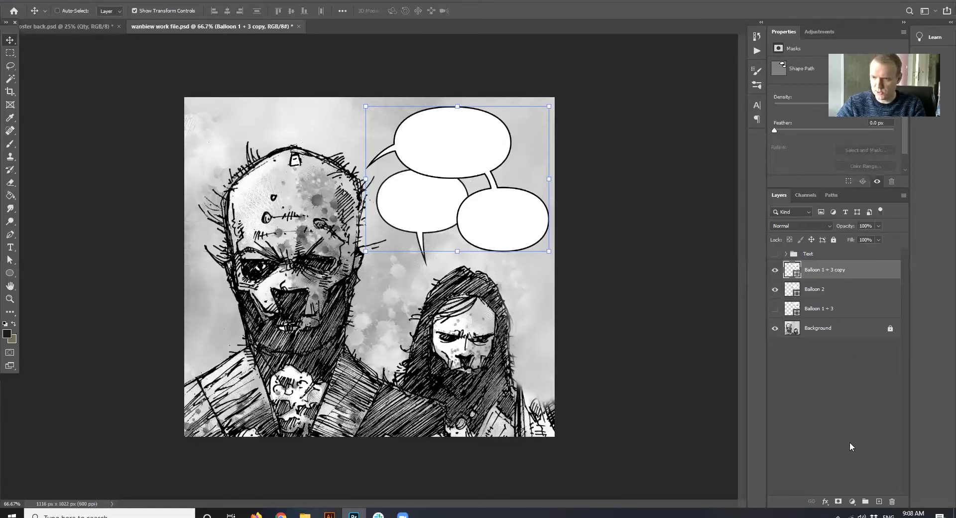
# Add a layer mask to the Balloon 1 + 3 copy and target the mask for editing
pyautogui.click(840, 502)
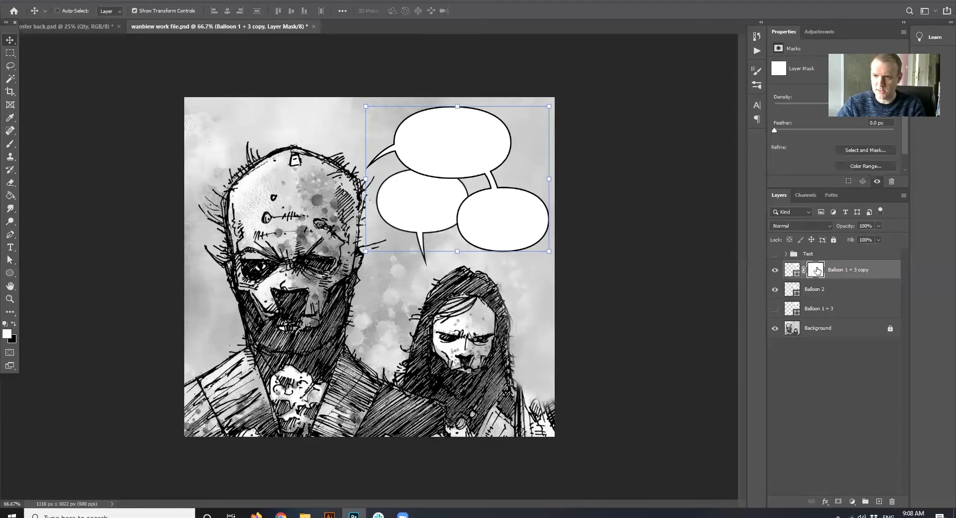
pyautogui.click(793, 270)
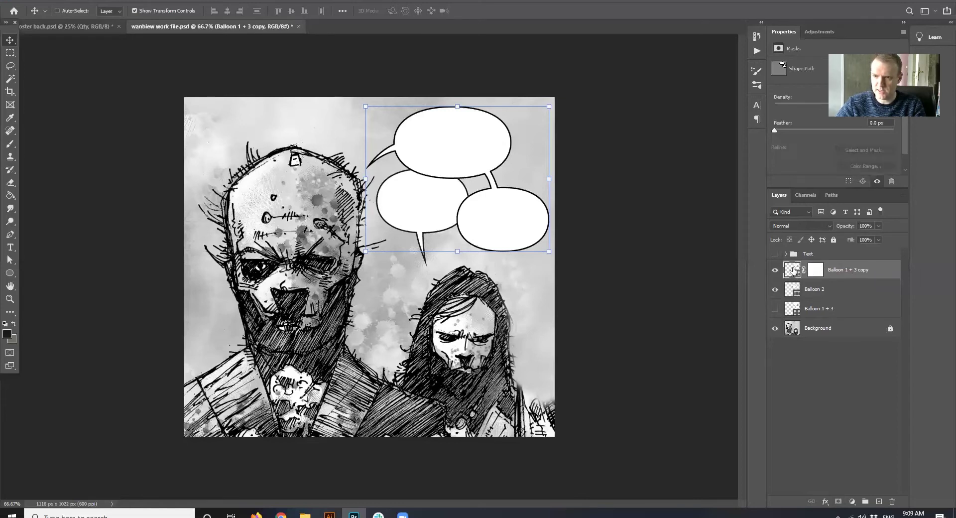
pyautogui.click(816, 270)
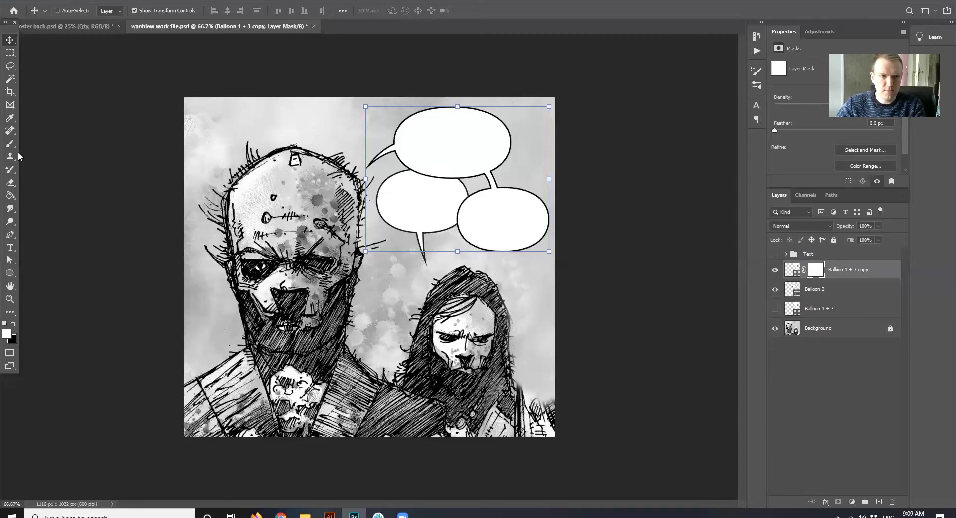
pyautogui.click(10, 182)
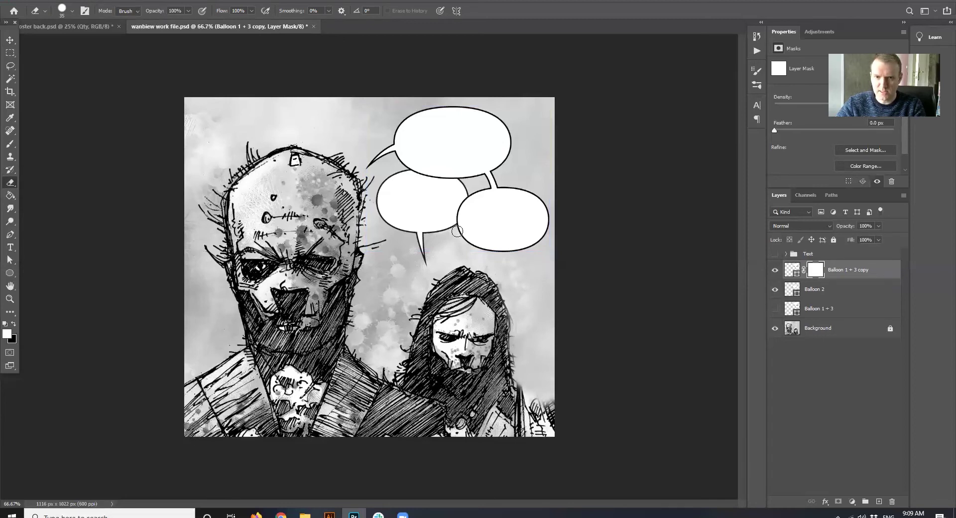
pyautogui.moveTo(456, 213)
pyautogui.mouseDown()
pyautogui.moveTo(473, 204)
pyautogui.moveTo(465, 232)
pyautogui.moveTo(472, 194)
pyautogui.moveTo(462, 239)
pyautogui.moveTo(477, 195)
pyautogui.moveTo(464, 234)
pyautogui.moveTo(450, 237)
pyautogui.mouseUp()
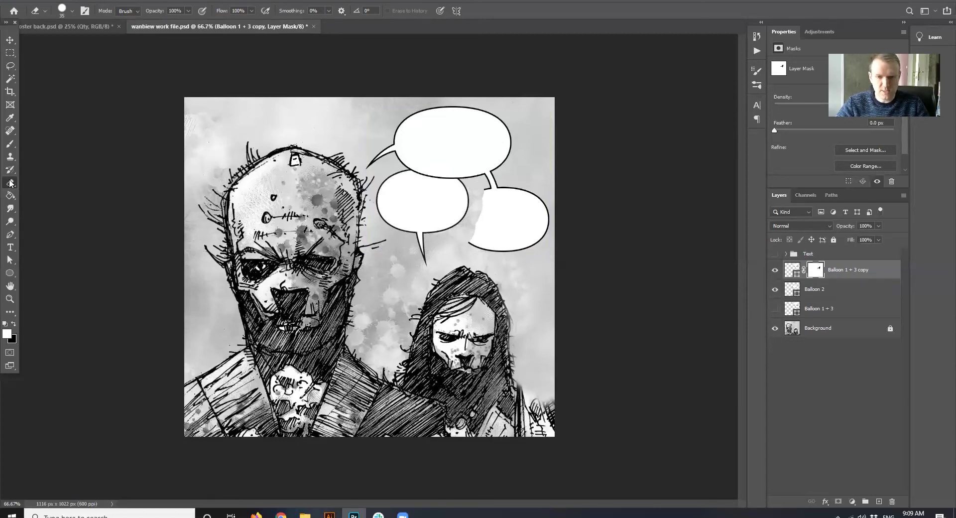
pyautogui.hotkey('ctrl', 'z')
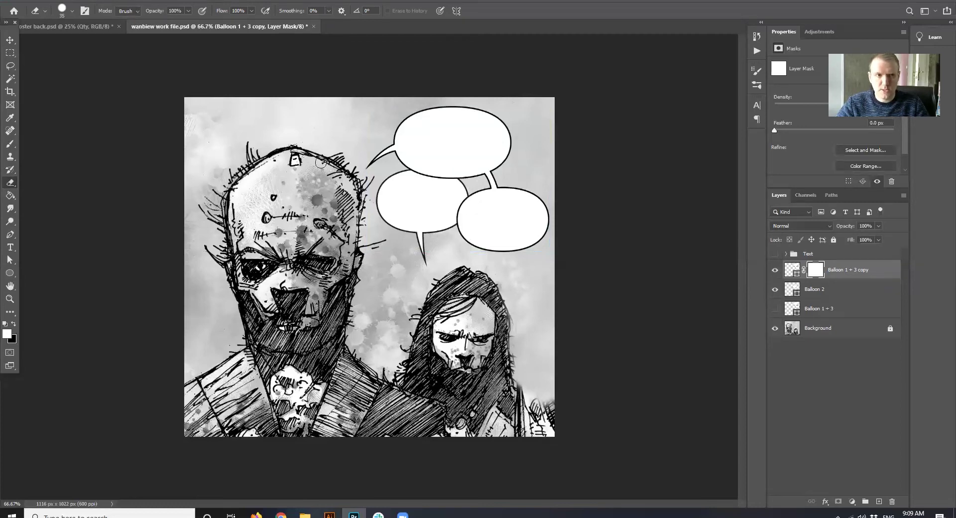
# Rectangular-select the strip between the middle and right balloons, fill the mask black, and deselect
pyautogui.moveTo(9, 52); pyautogui.dragTo(51, 57)
pyautogui.click(51, 58)
pyautogui.moveTo(430, 192); pyautogui.dragTo(472, 243)
pyautogui.click(478, 275)
pyautogui.moveTo(435, 188); pyautogui.dragTo(476, 252)
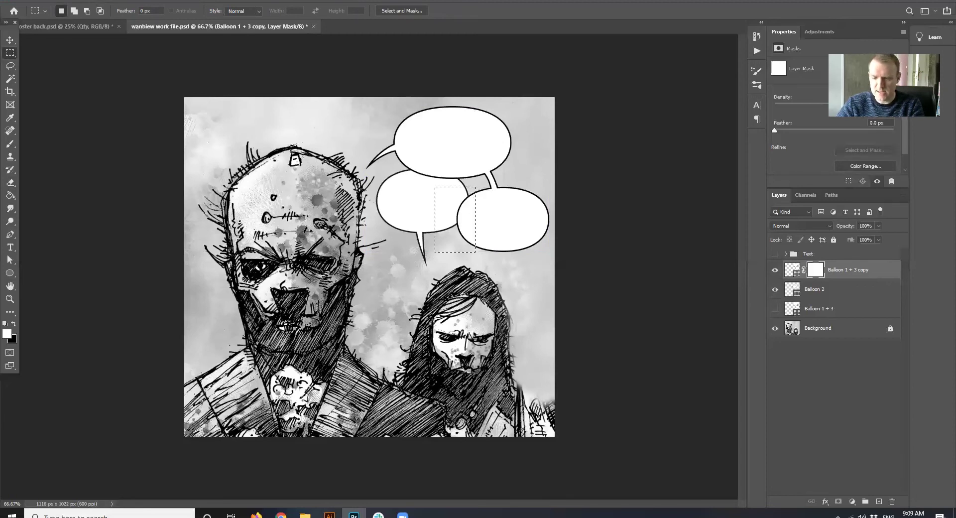
pyautogui.press('Delete')
pyautogui.hotkey('ctrl', 'd')
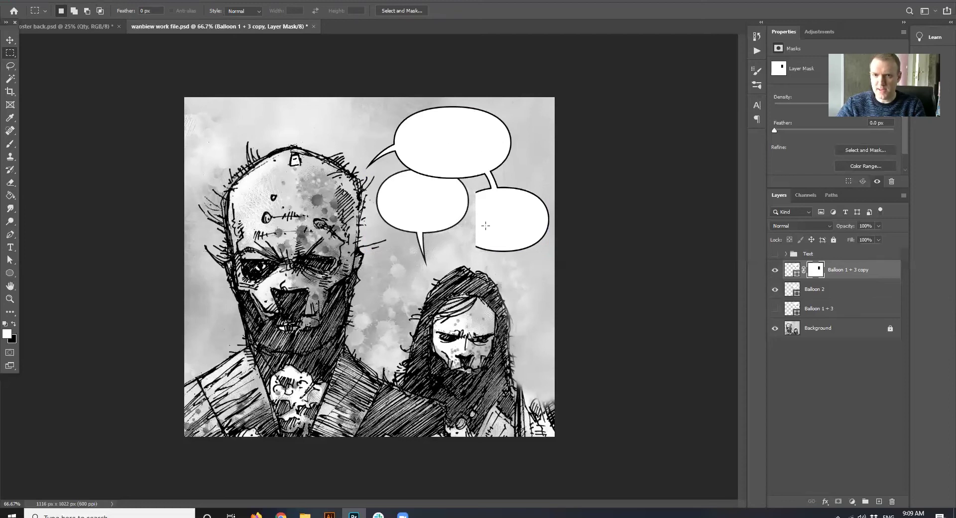
pyautogui.rightClick(821, 273)
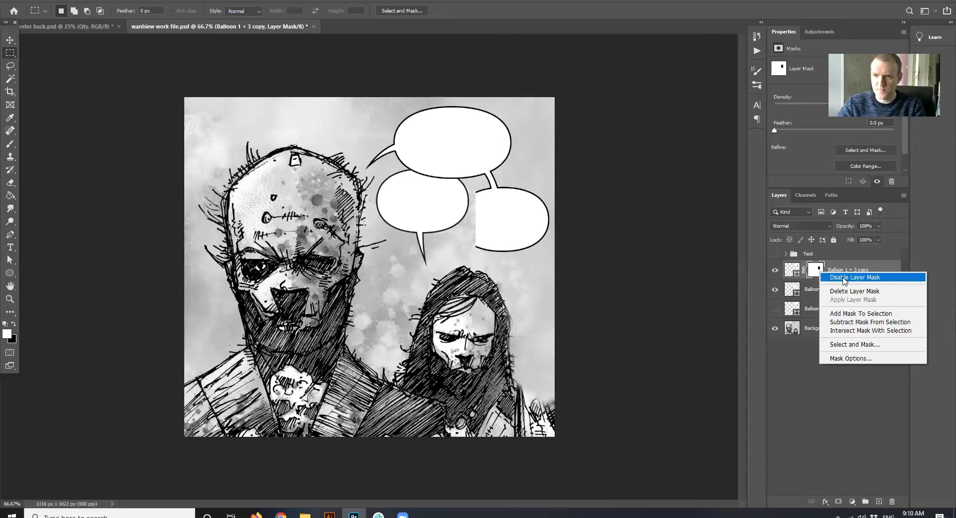
pyautogui.click(846, 277)
pyautogui.rightClick(814, 267)
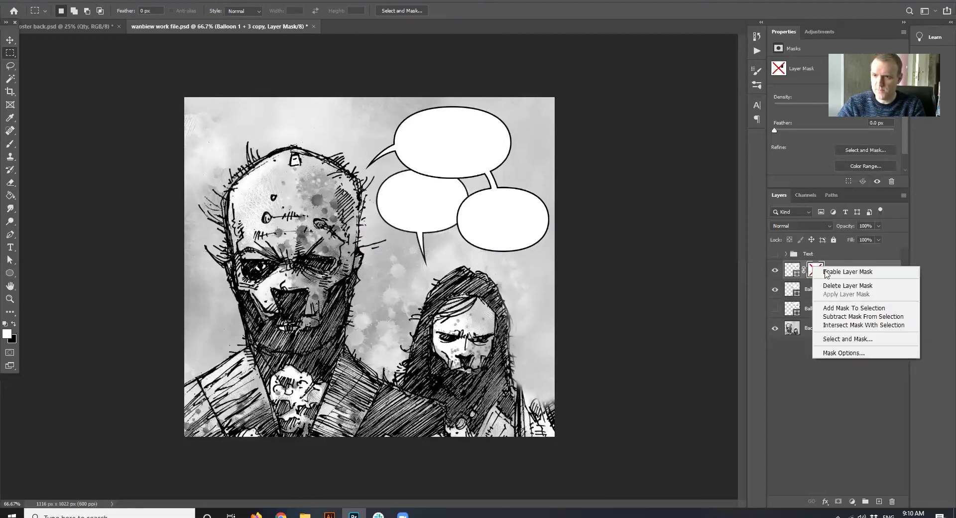
pyautogui.click(827, 273)
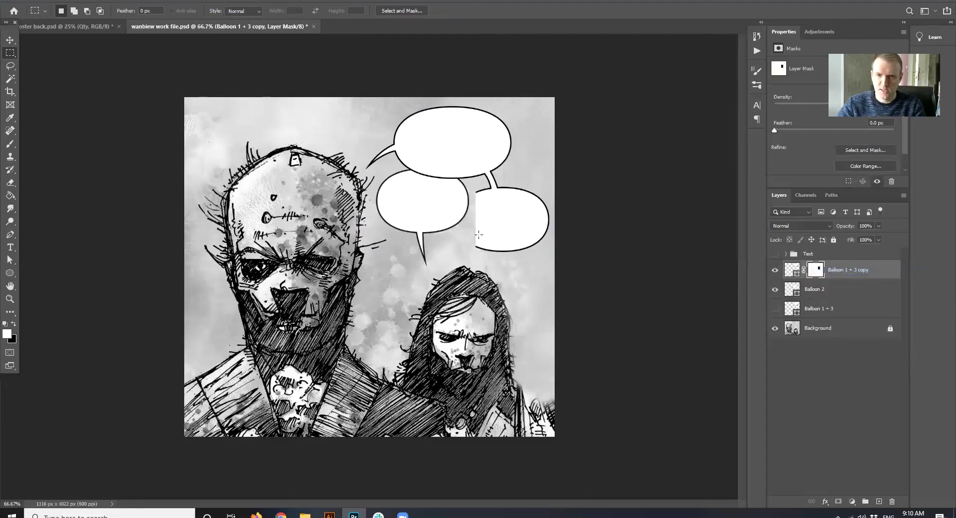
pyautogui.click(774, 310)
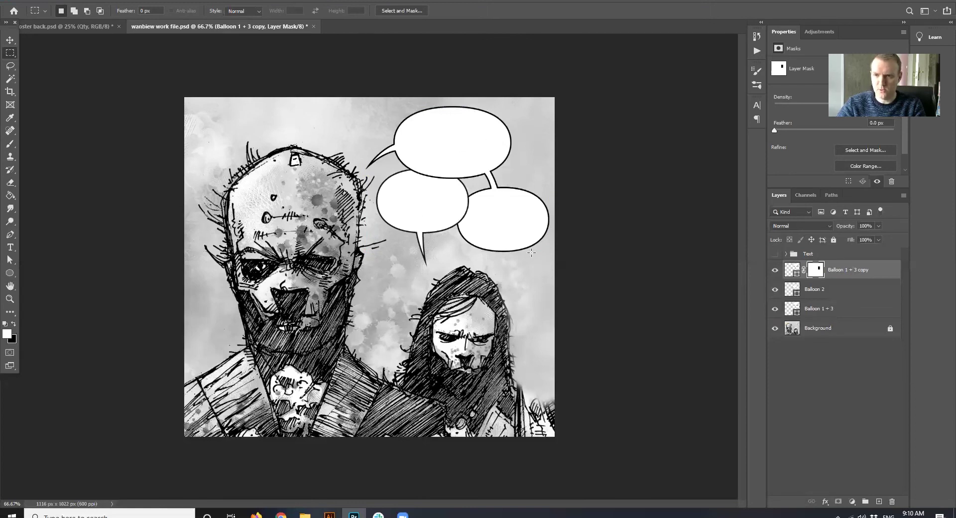
# Turn the Text group back on so the dialogue shows in all three balloons
pyautogui.click(776, 254)
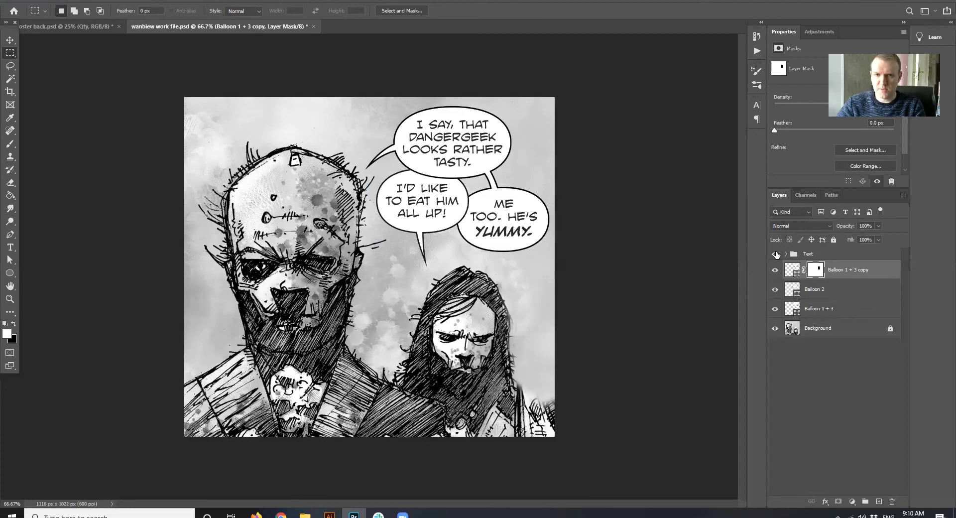